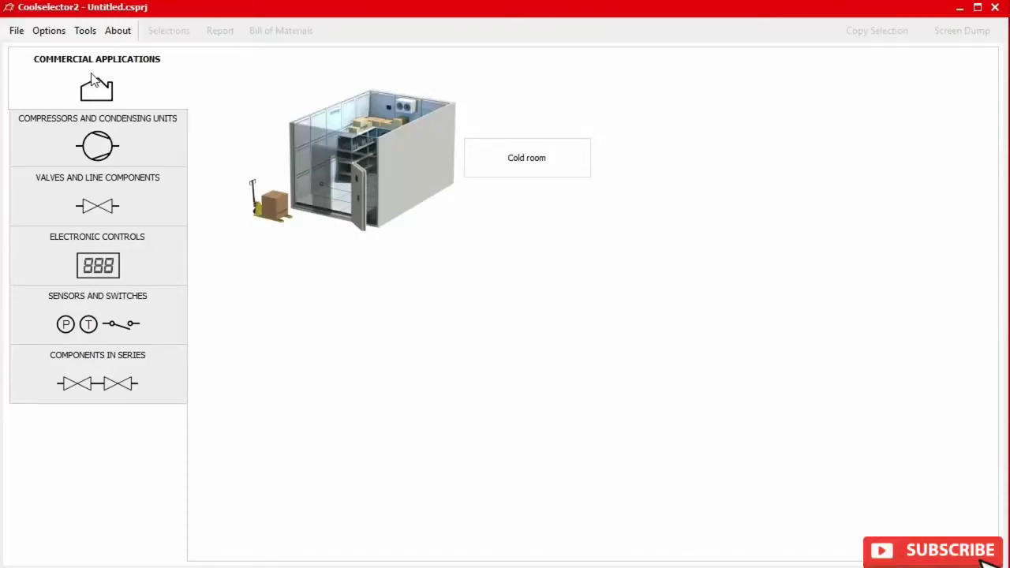
Start a cold room load calculation from the Cold room application.
click(530, 172)
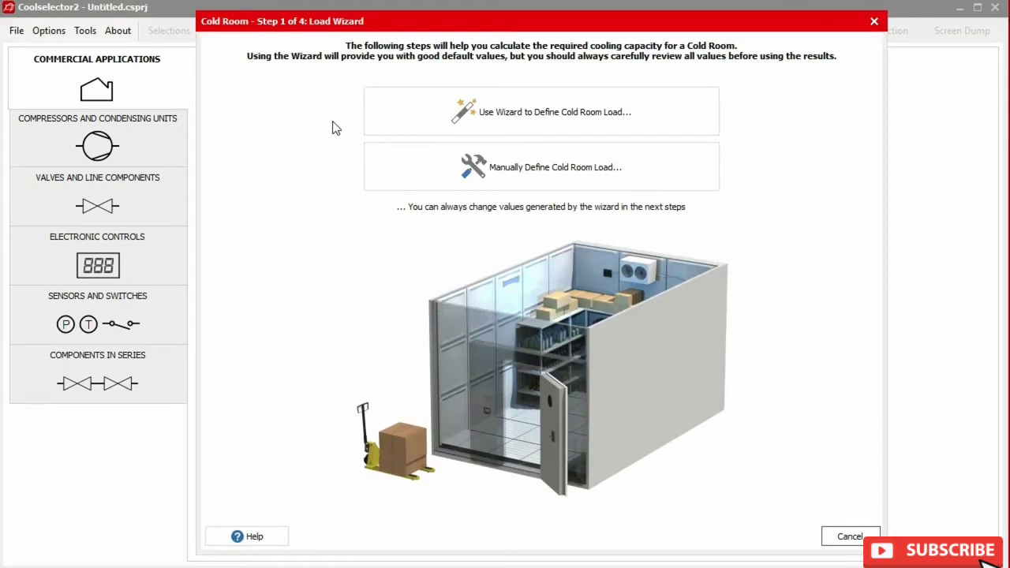
Use the wizard to define the load and set the room length to 10 m and height to 4 m.
click(430, 111)
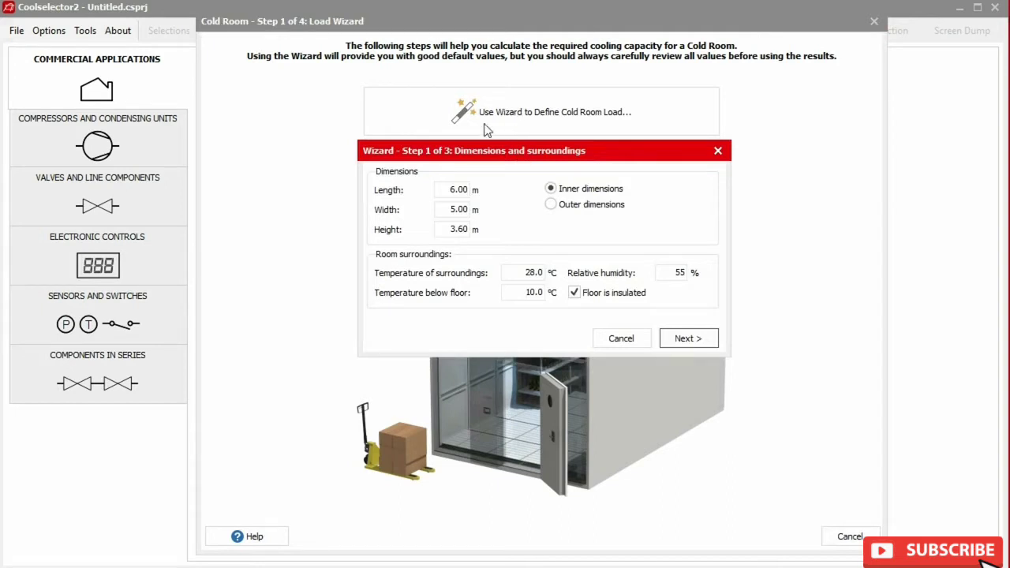
click(465, 190)
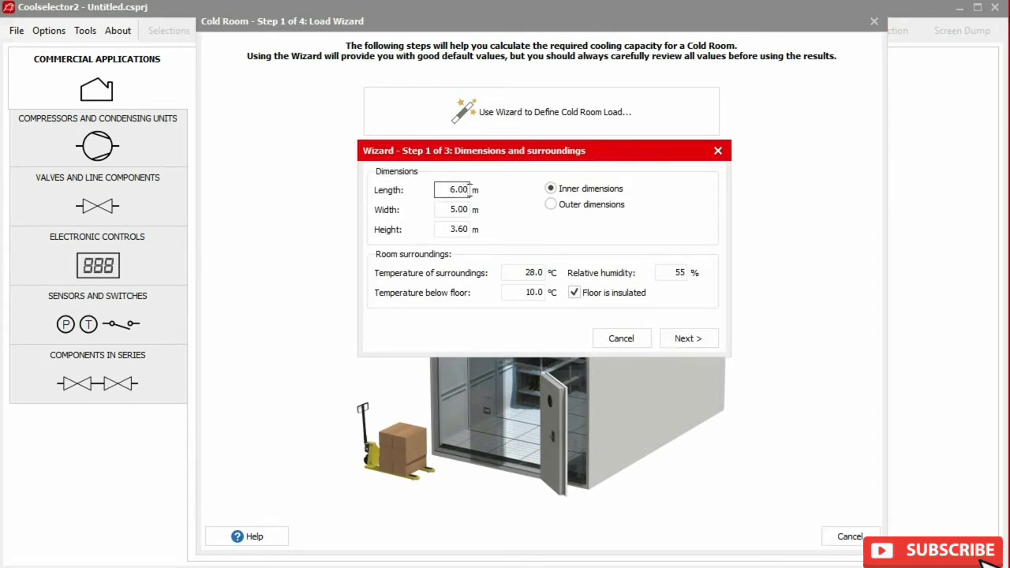
drag(470, 190, 412, 188)
text(10)
drag(474, 229, 439, 229)
text(4)
key(Tab)
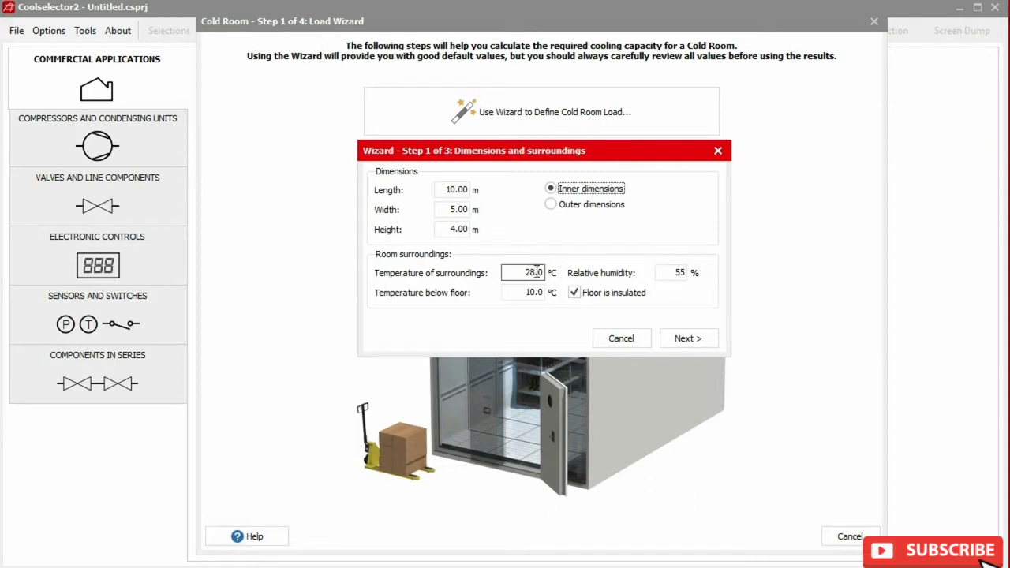
Set surroundings to 23 °C and below-floor to 12 °C, and mark the floor as uninsulated.
drag(543, 272, 521, 272)
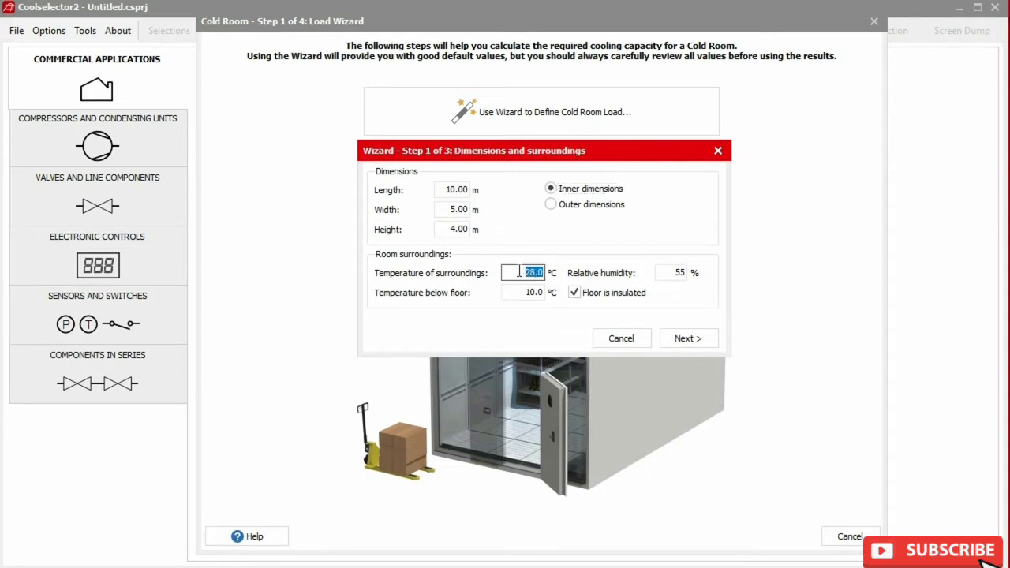
text(23)
key(Tab)
key(Tab)
drag(544, 294, 513, 289)
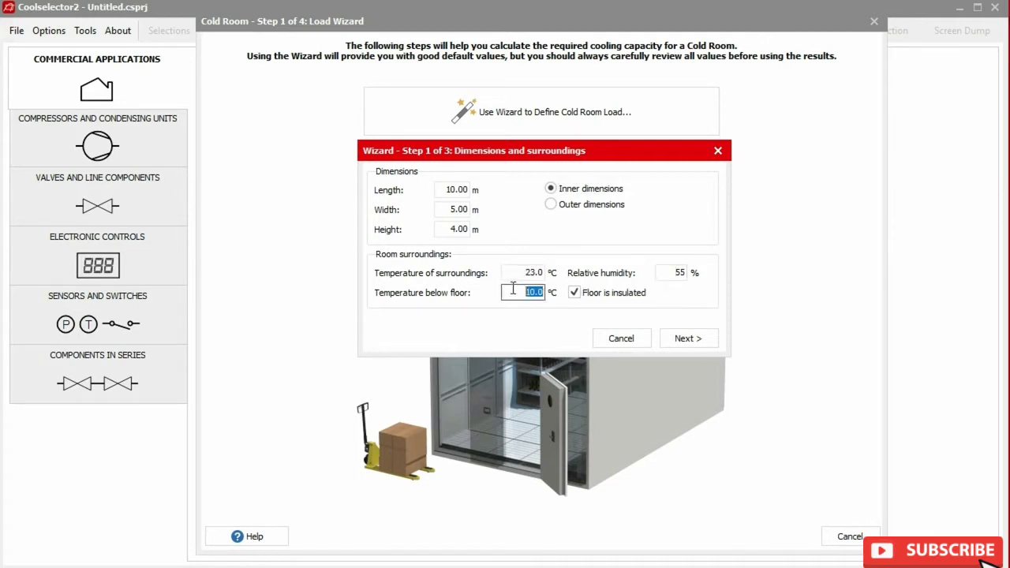
text(12)
key(Tab)
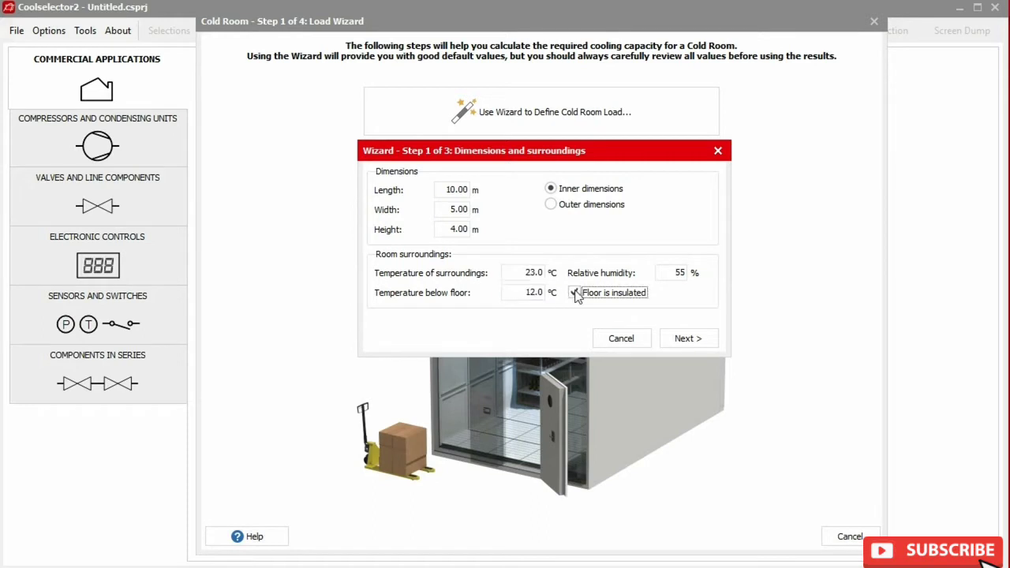
click(577, 295)
Choose Vegetables as the stored goods, giving 4000 kg per day at 5.5 °C inlet.
click(687, 339)
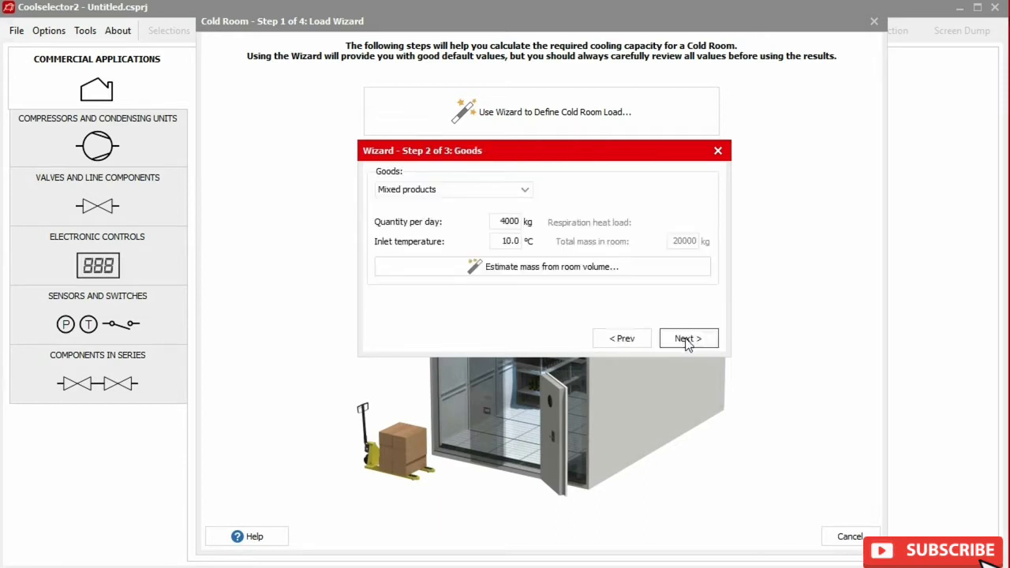
click(525, 191)
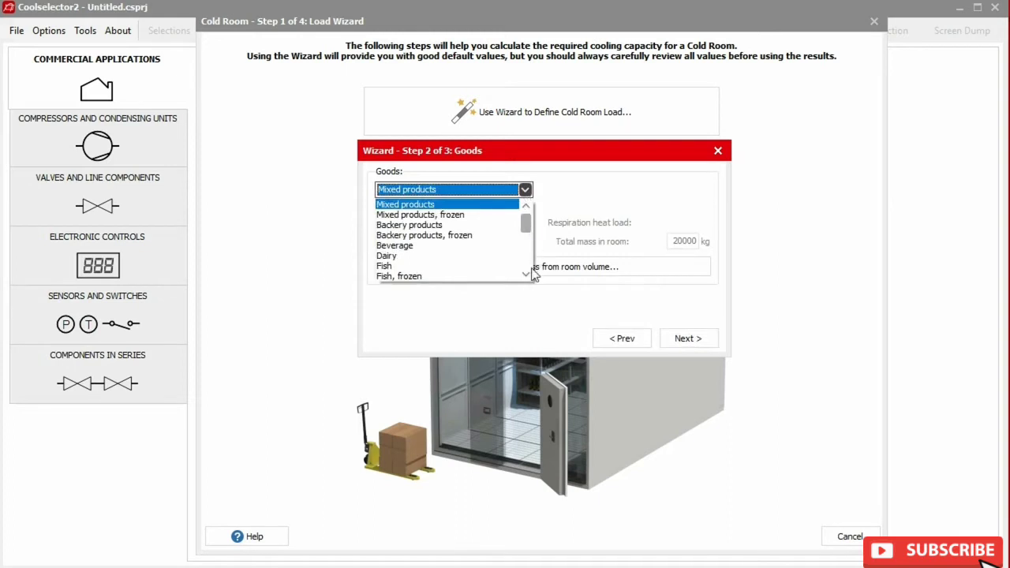
click(526, 274)
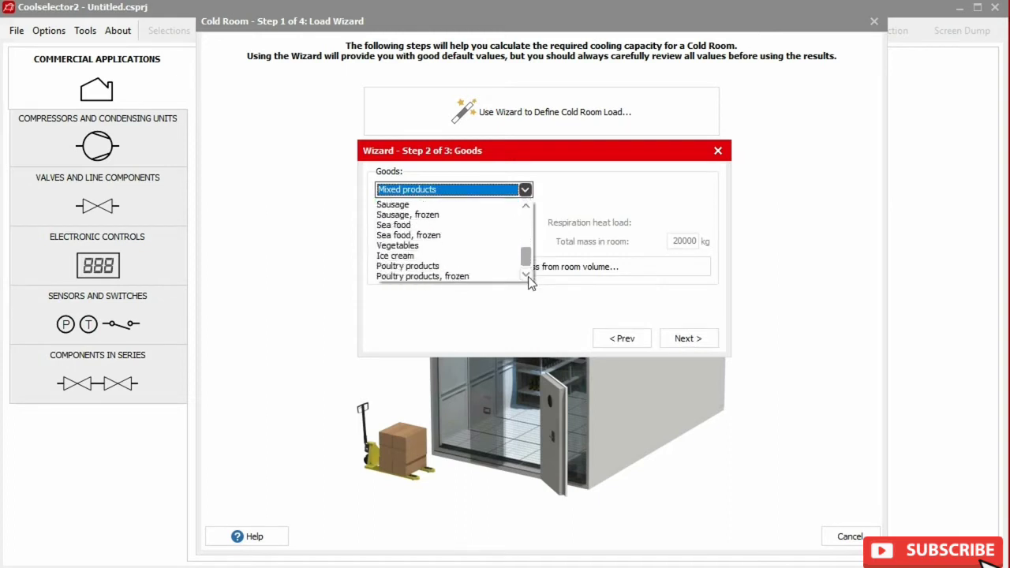
click(480, 247)
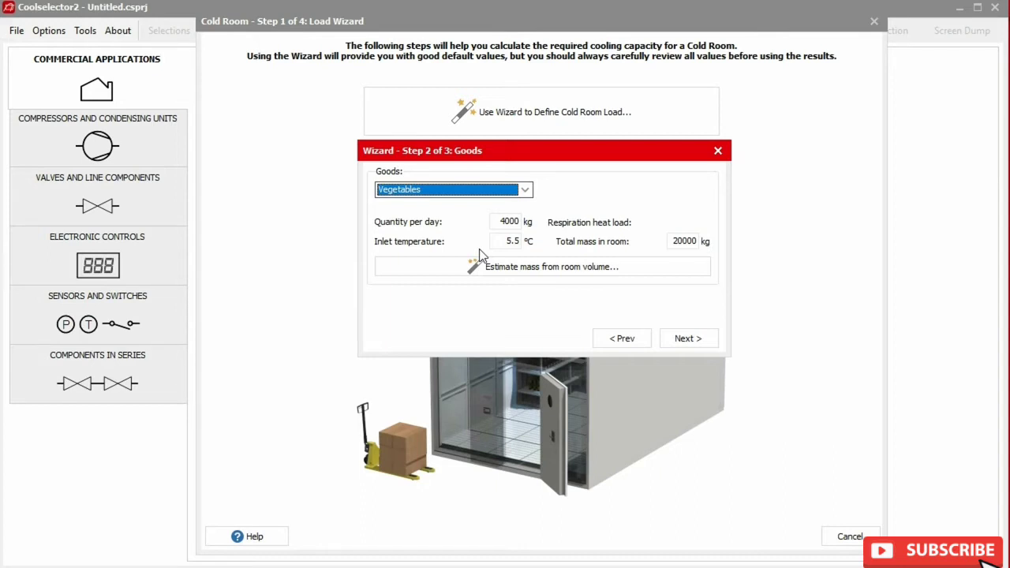
Estimate goods mass from room volume with 55% of the room used and 2% changed daily.
click(538, 271)
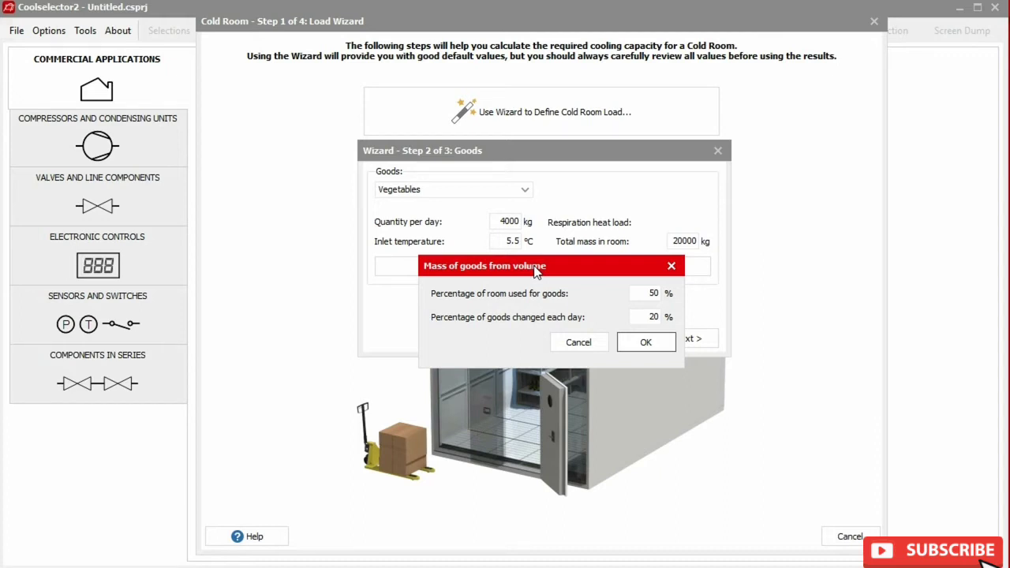
click(659, 293)
drag(659, 293, 644, 290)
text(55)
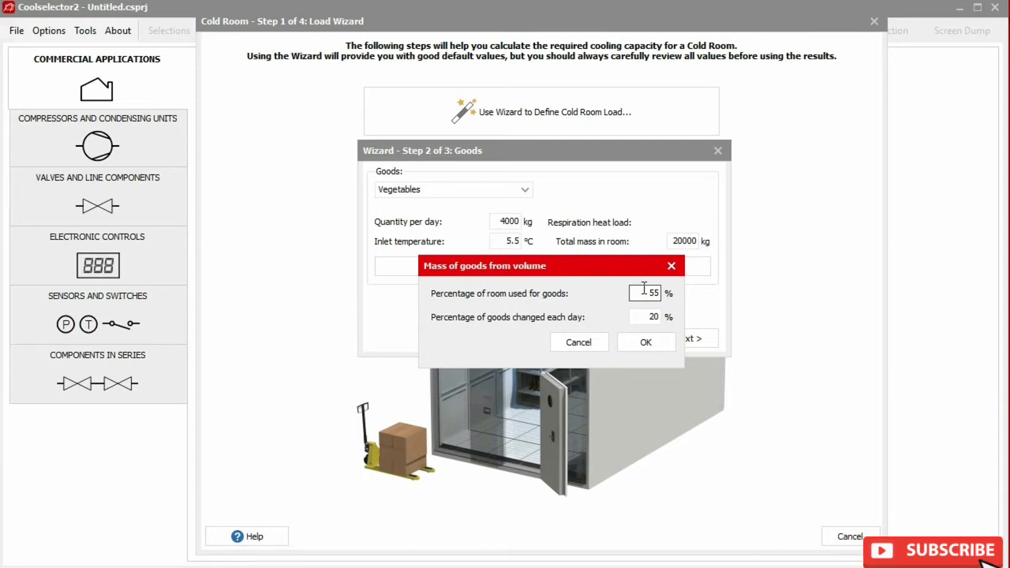
key(Tab)
drag(660, 316, 641, 315)
text(2)
key(Tab)
click(647, 341)
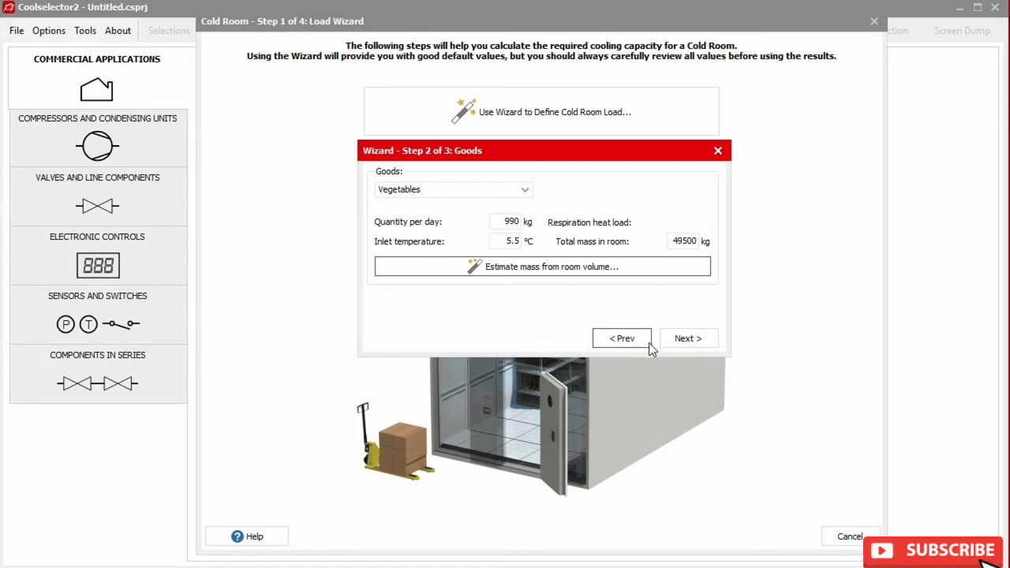
Try 98% relative humidity, then settle on 95% with operating hours re-estimated.
click(689, 340)
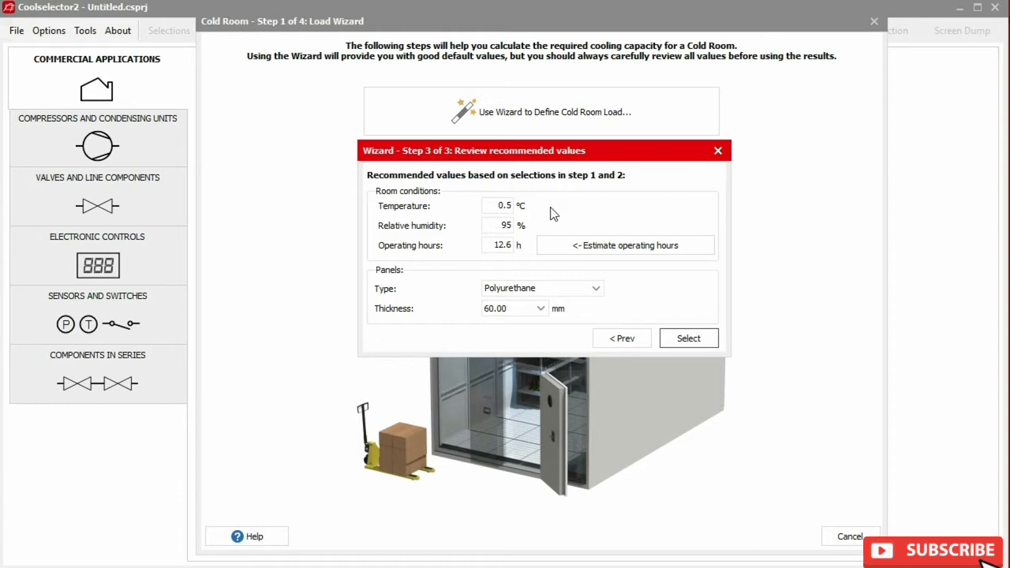
double_click(509, 226)
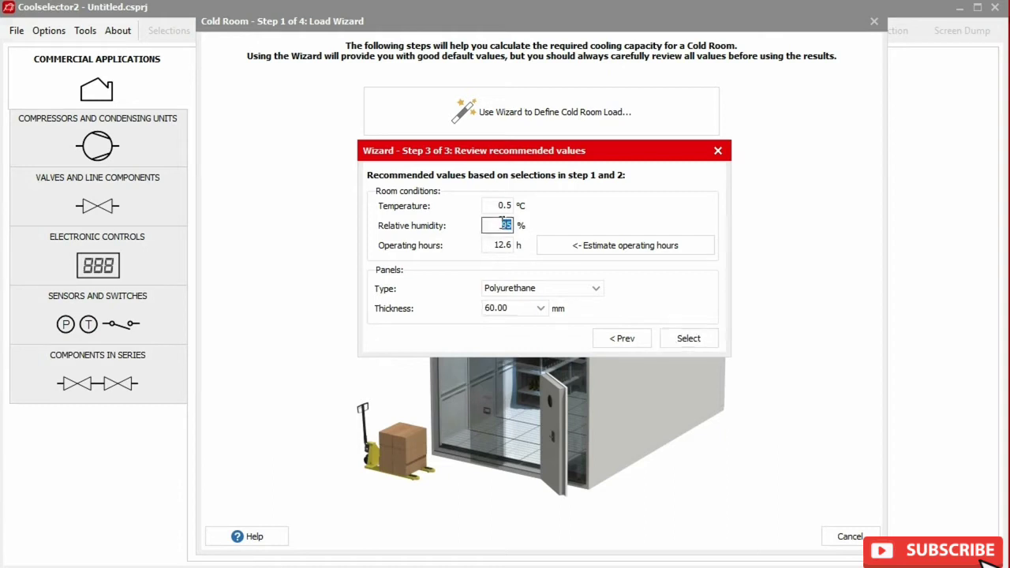
text(98)
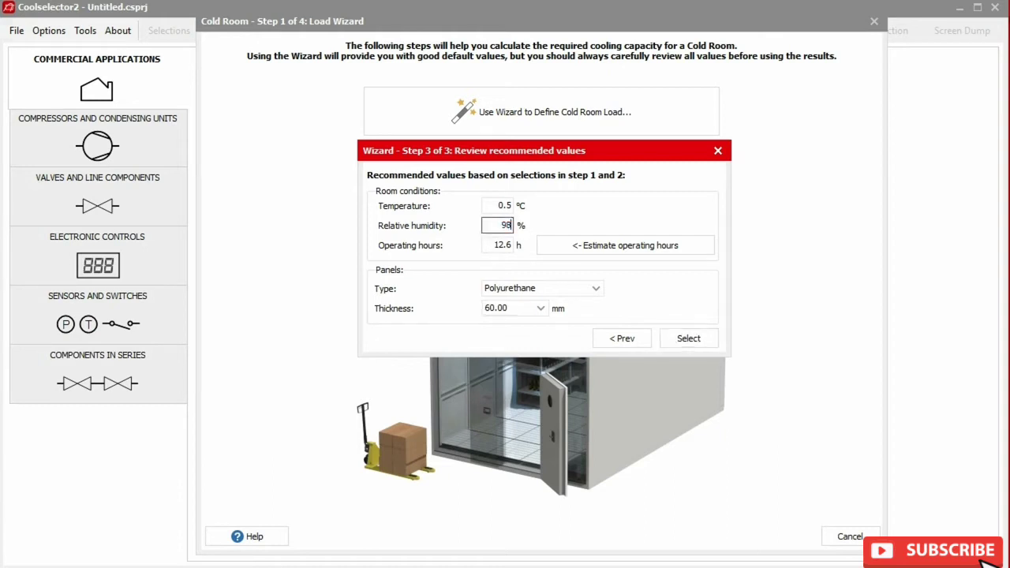
click(625, 248)
double_click(500, 226)
text(95)
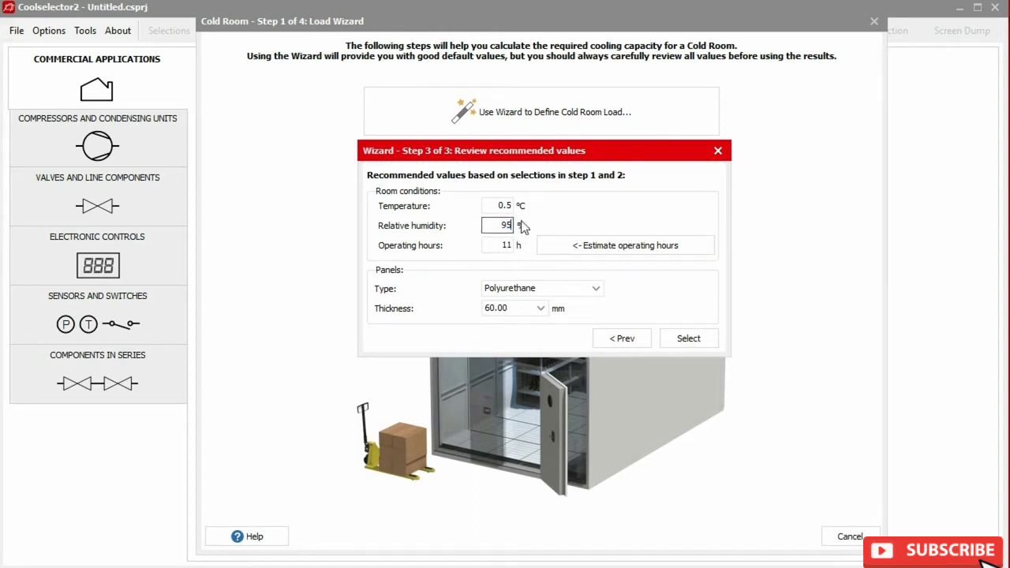
click(619, 251)
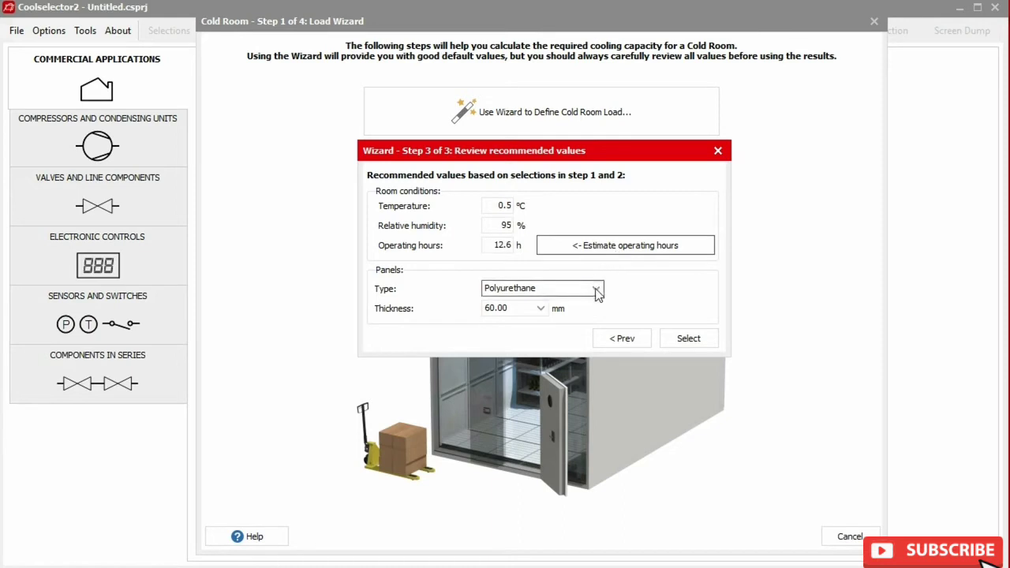
Choose 100.0 mm panel thickness and accept the recommended values.
click(540, 309)
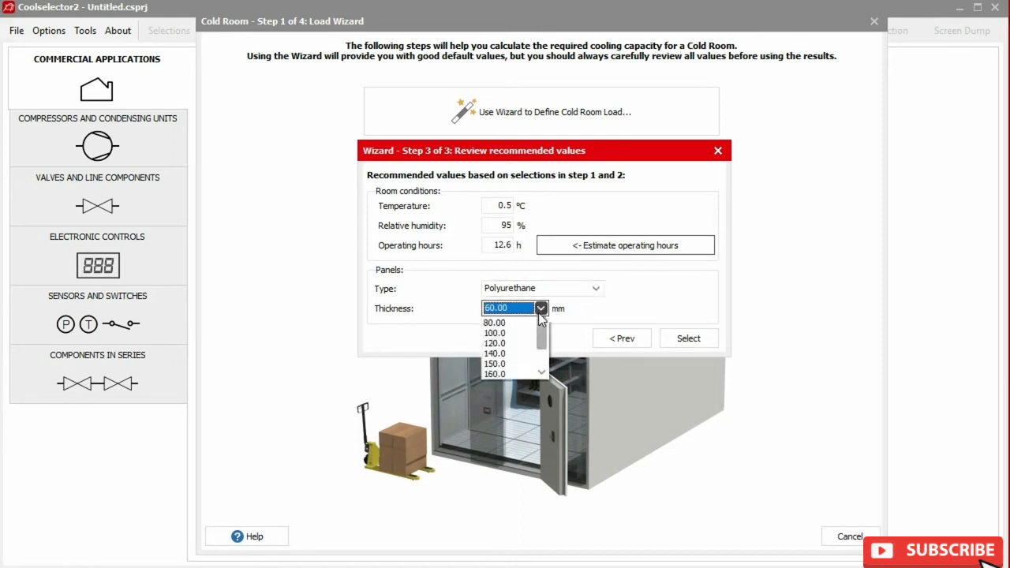
click(529, 353)
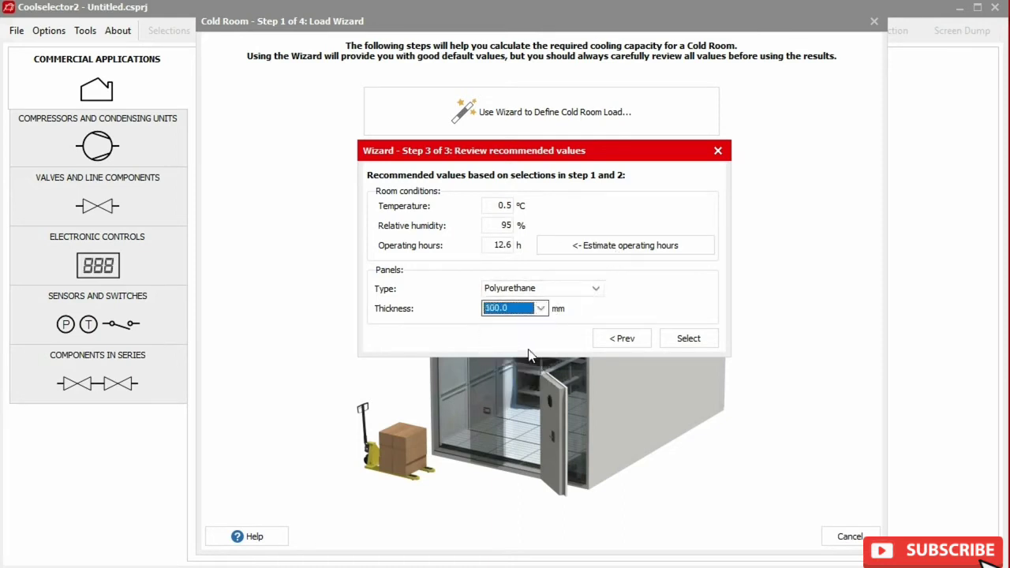
click(689, 339)
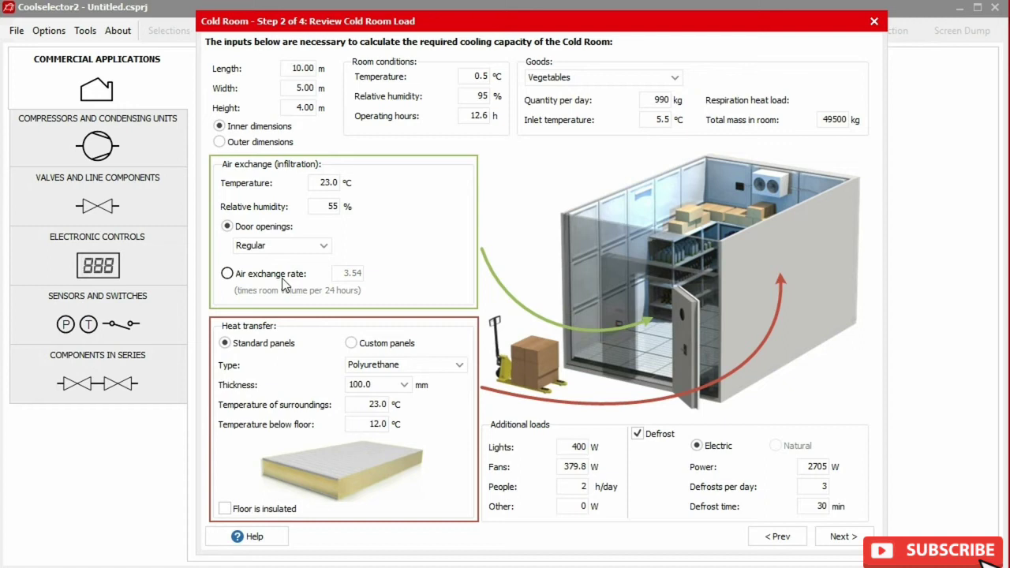
Base air exchange on Rare door openings, lowering it from 3.54 to 2.12.
click(277, 229)
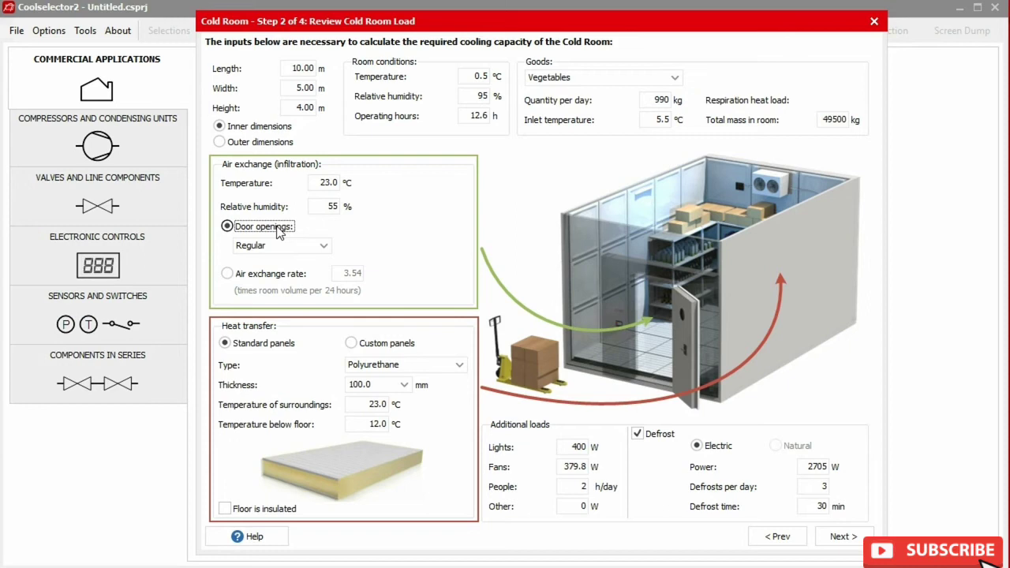
click(298, 246)
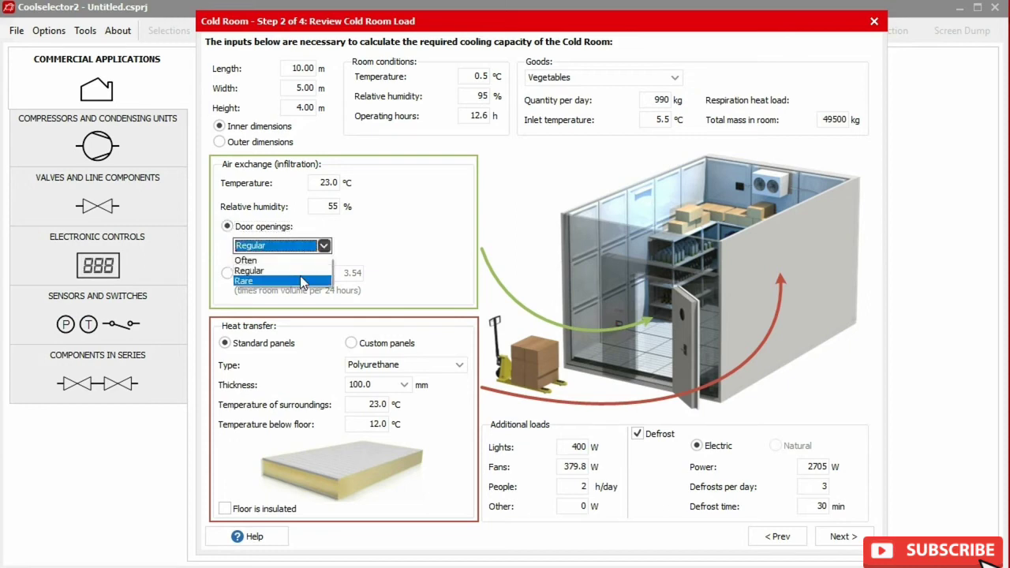
click(300, 281)
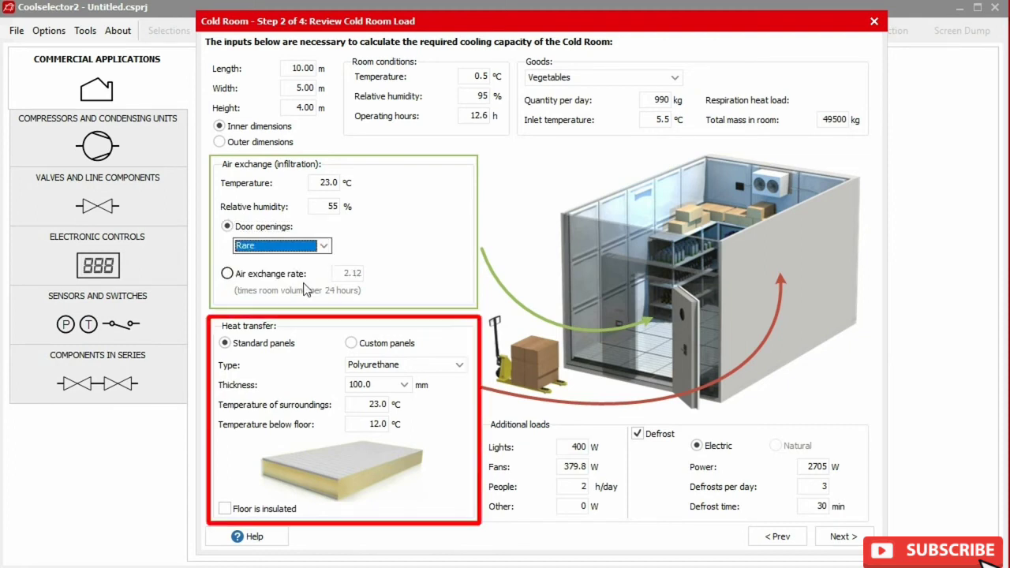
click(352, 344)
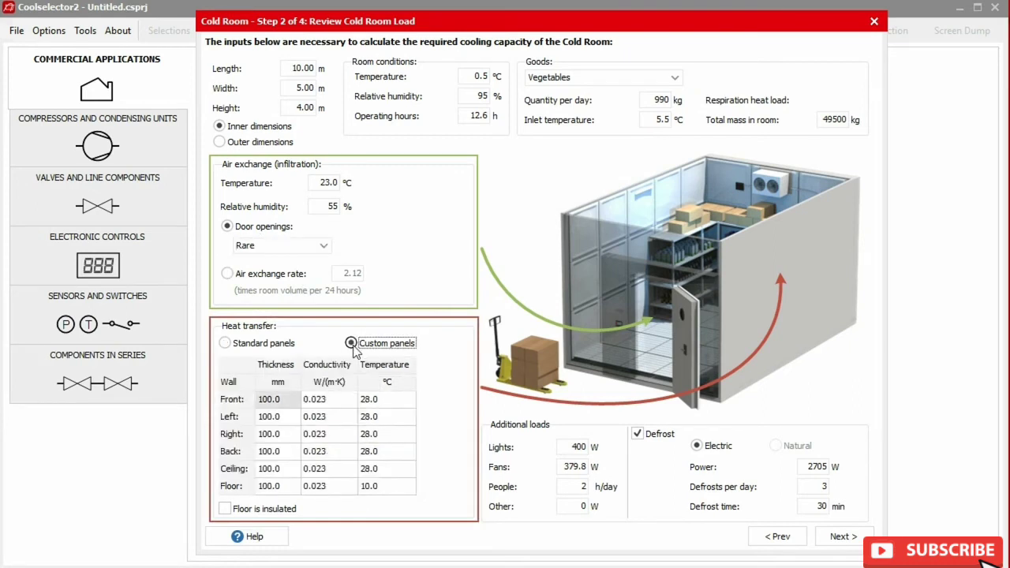
click(269, 347)
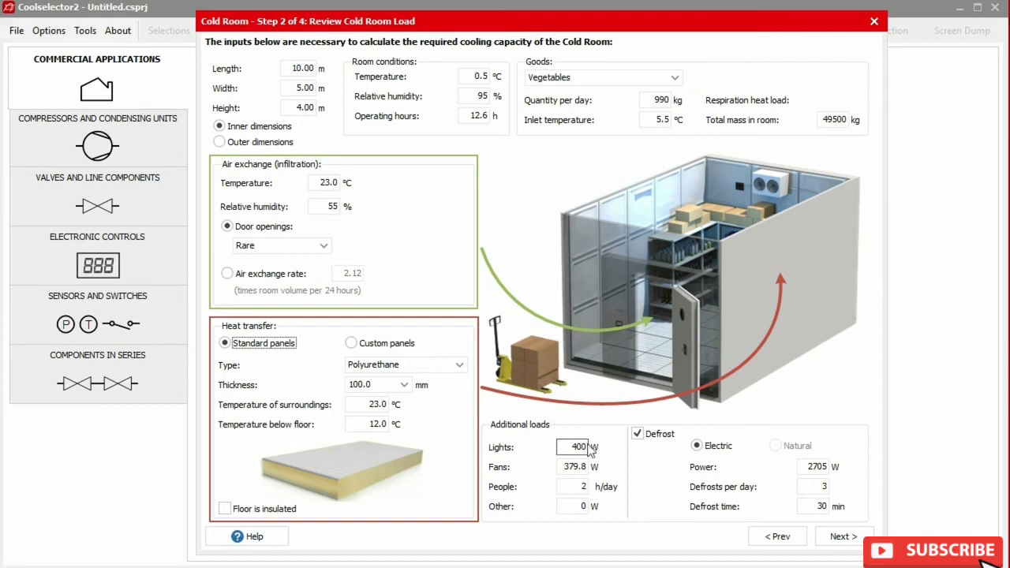
Set internal loads: lights 250 W, 1 person, other loads 16.5 W.
drag(588, 447, 554, 445)
text(250)
key(Tab)
drag(572, 487, 600, 489)
text(1)
key(Tab)
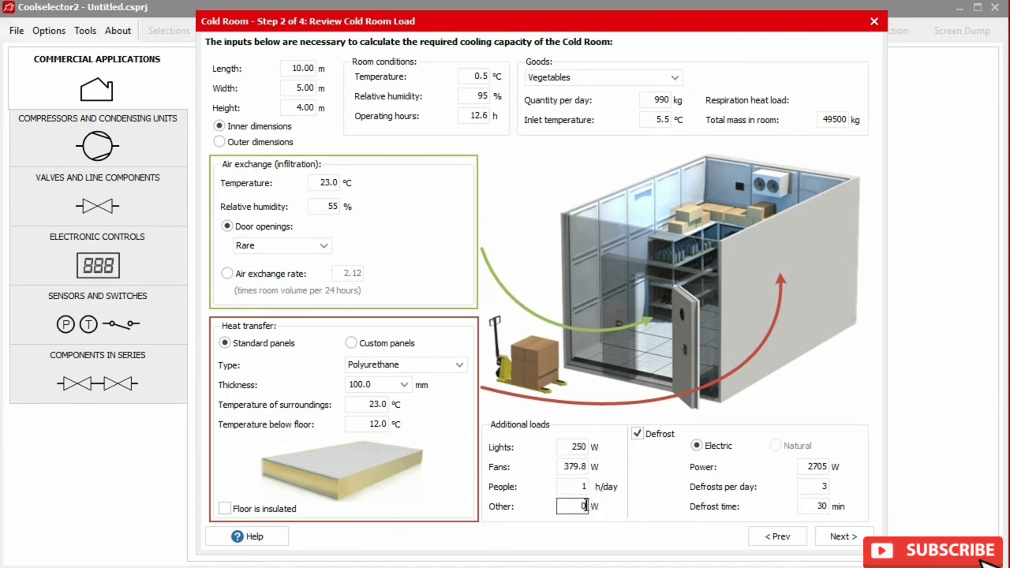
text(16.5)
key(Tab)
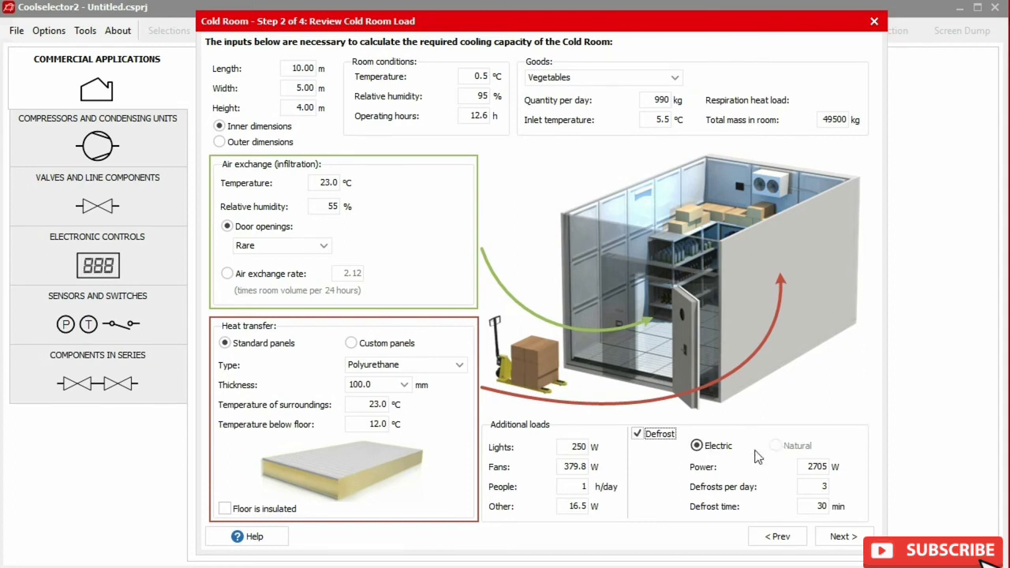
Keep electric defrost with 1 defrost per day and move to the condensing unit step.
click(698, 447)
click(822, 486)
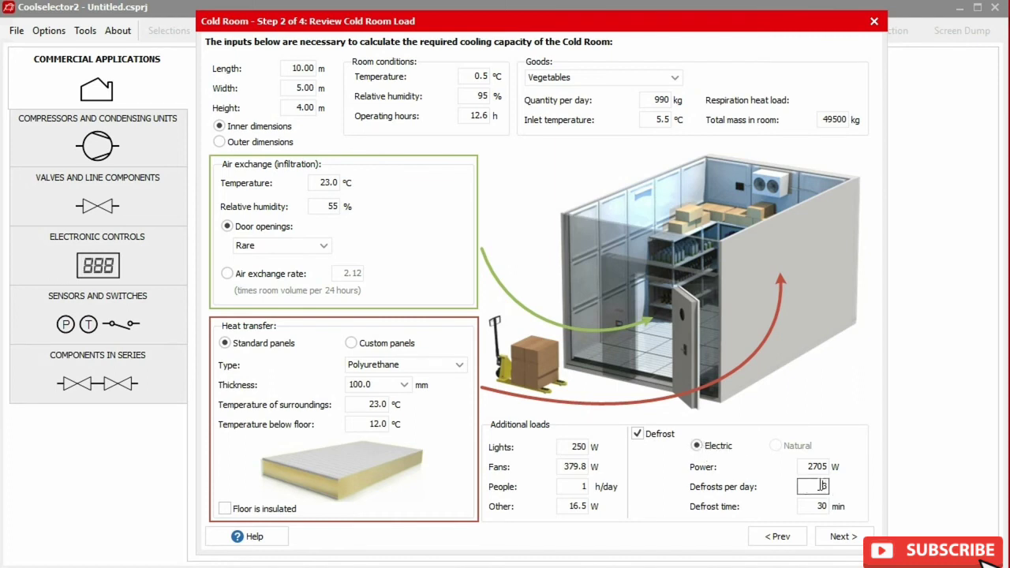
text(1)
key(Tab)
click(842, 537)
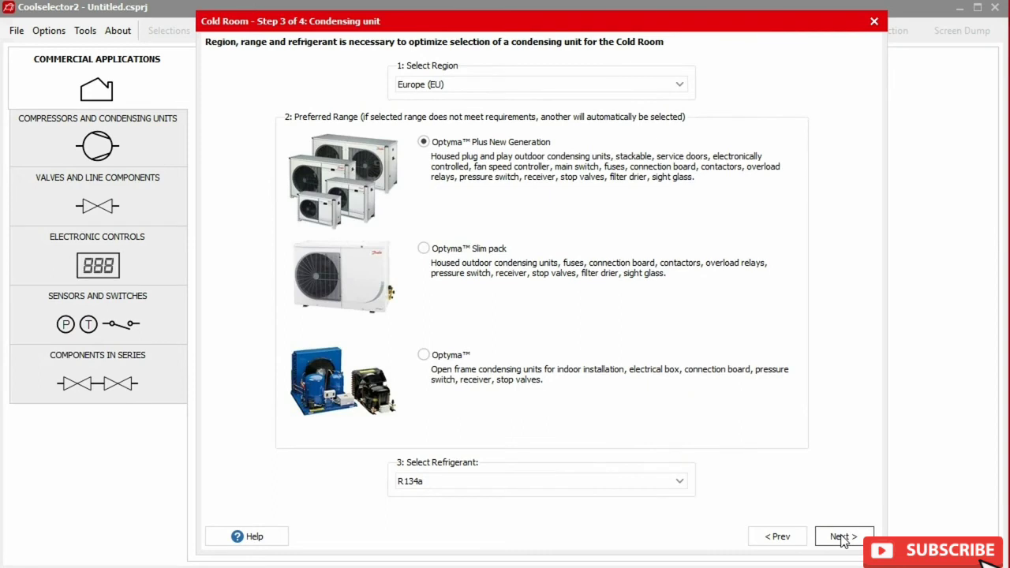
Select region Europe (EU), the Optyma Plus New Generation range and refrigerant R448A.
click(680, 84)
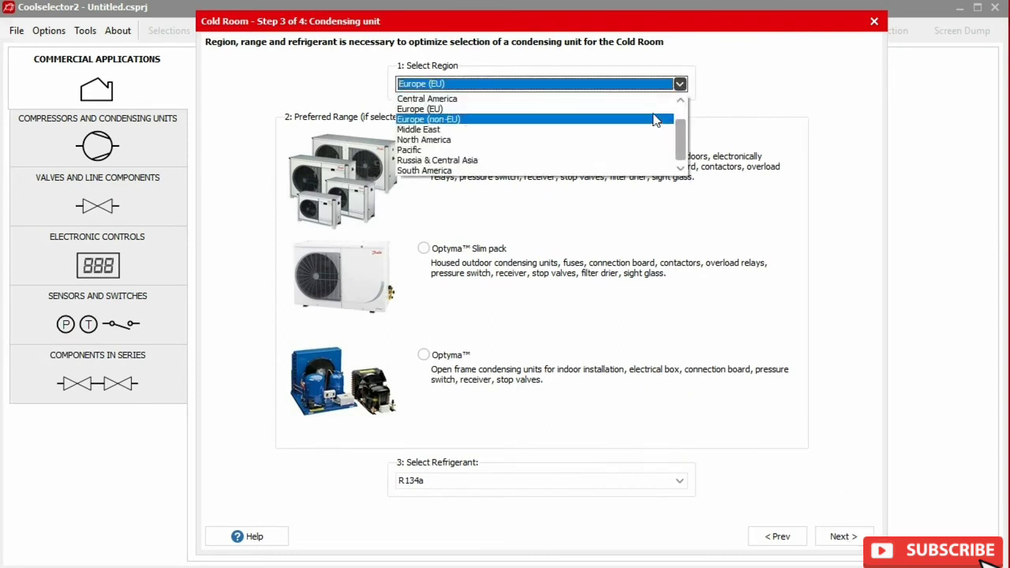
click(655, 110)
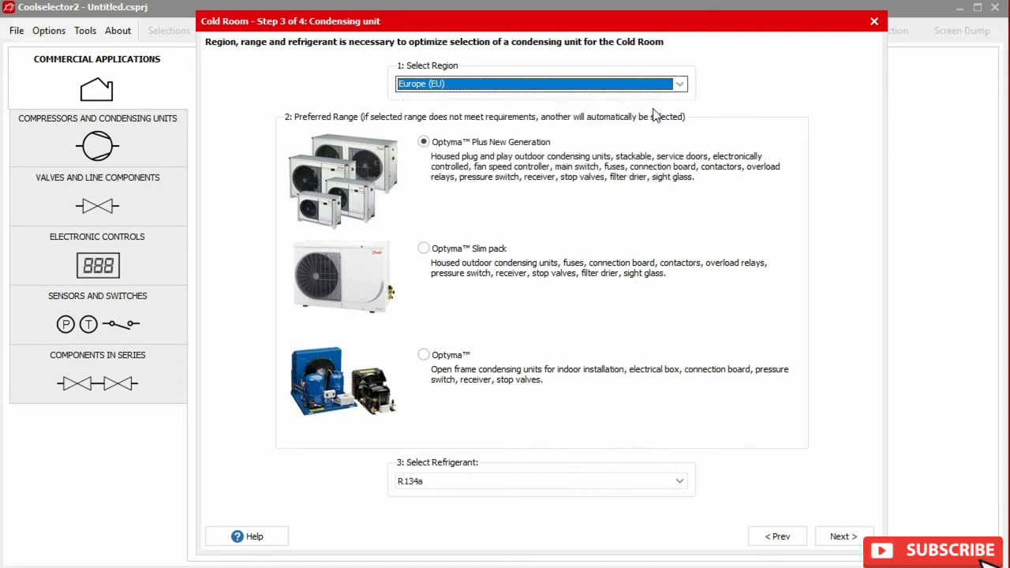
click(526, 144)
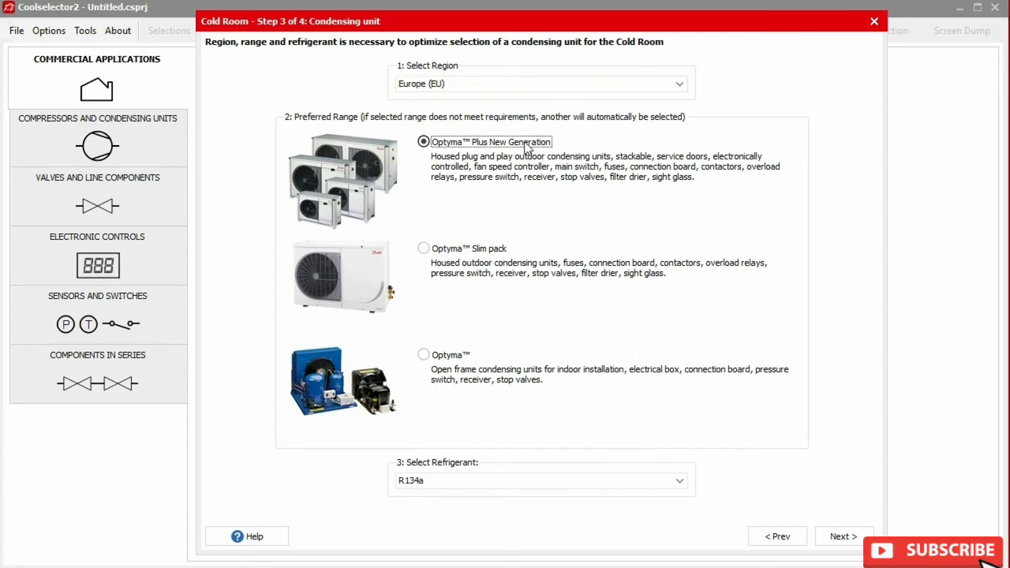
click(680, 481)
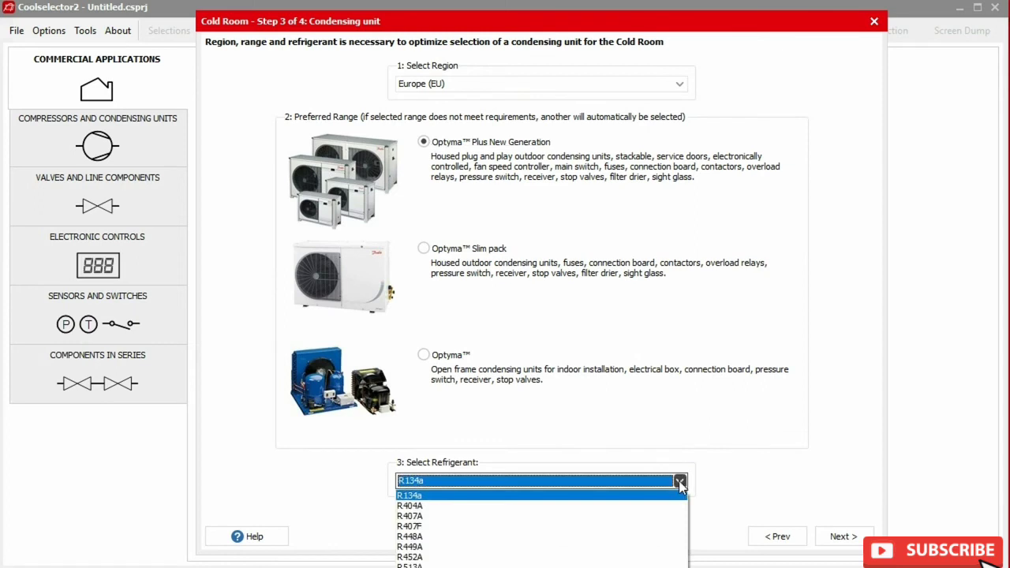
click(666, 537)
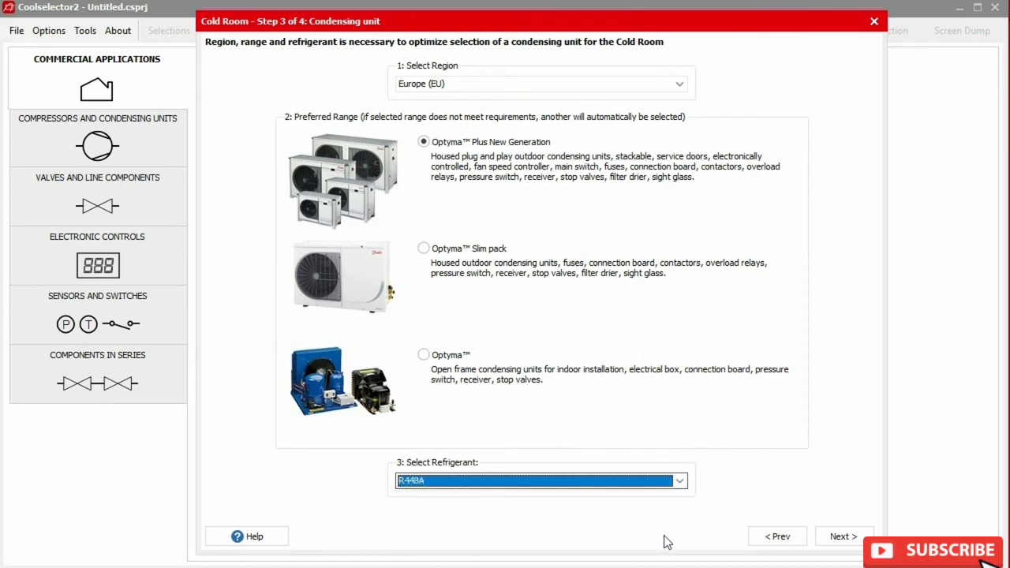
click(835, 537)
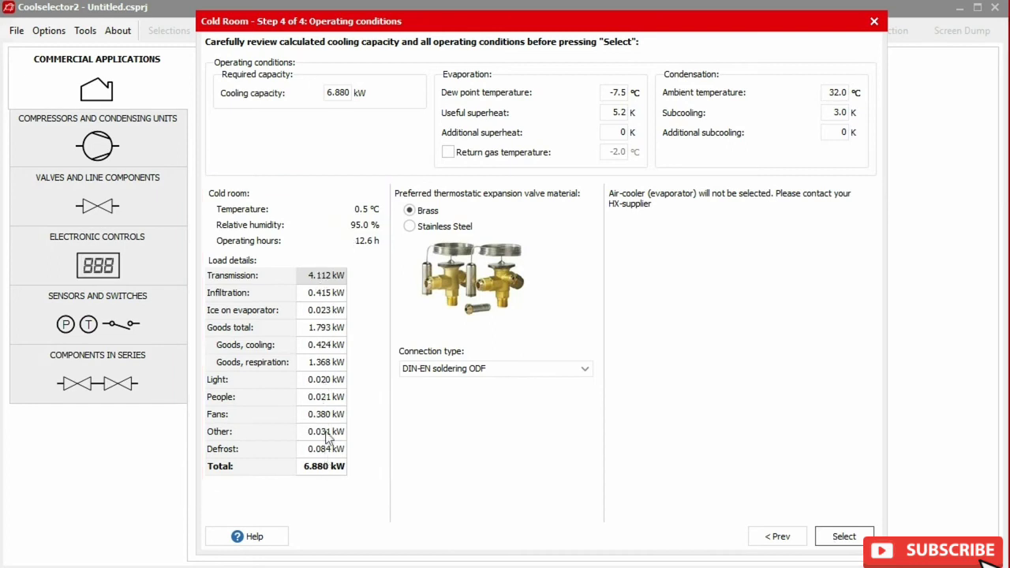
Set the expansion valve material to Stainless Steel with DIN-EN soldering ODF connections.
right_click(344, 404)
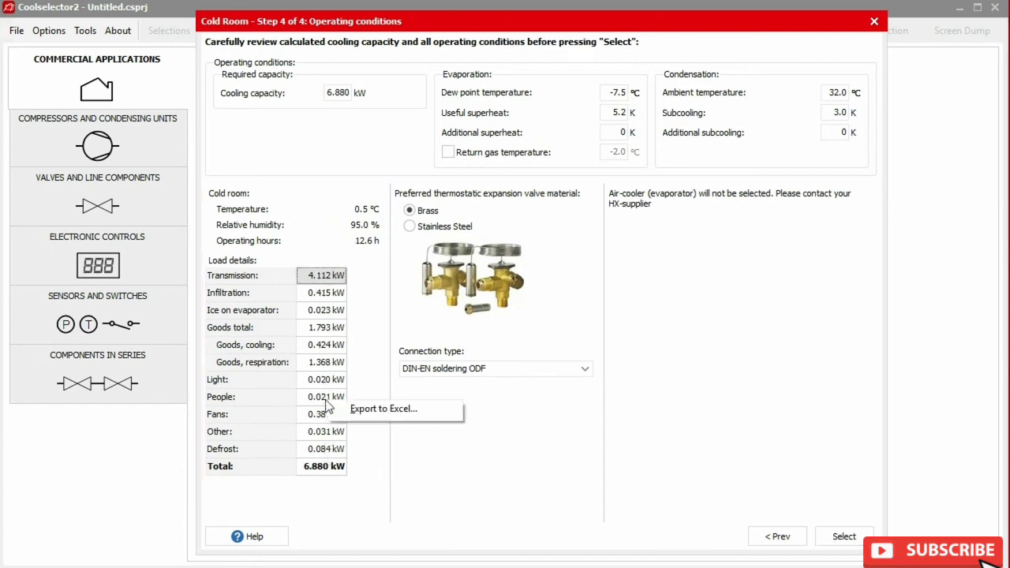
click(375, 409)
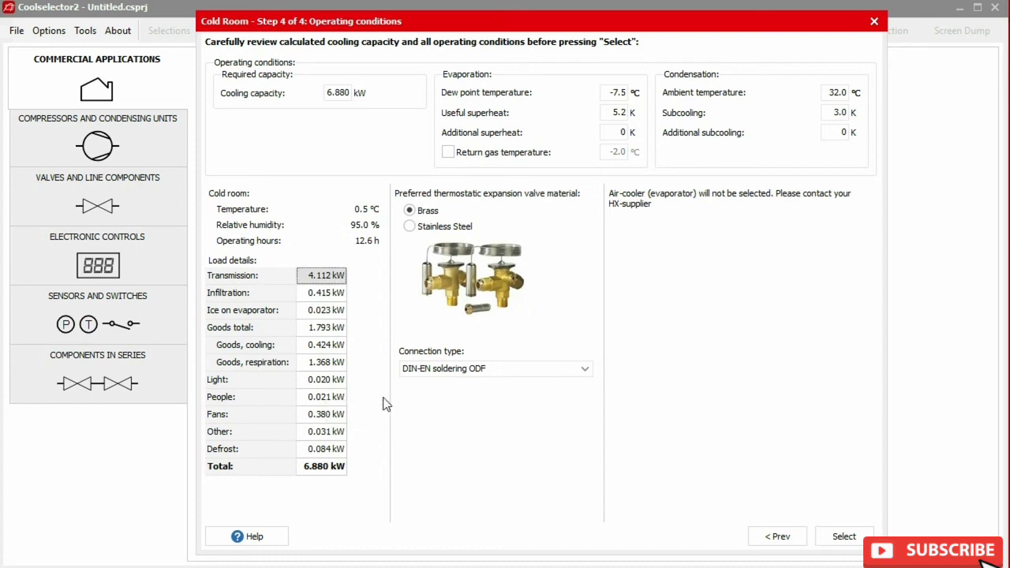
click(427, 229)
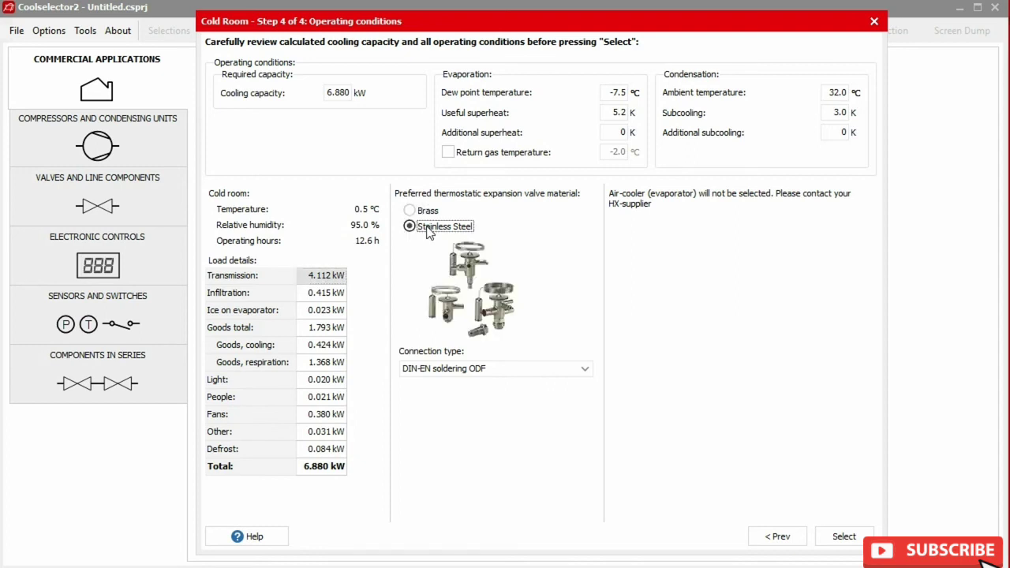
click(587, 369)
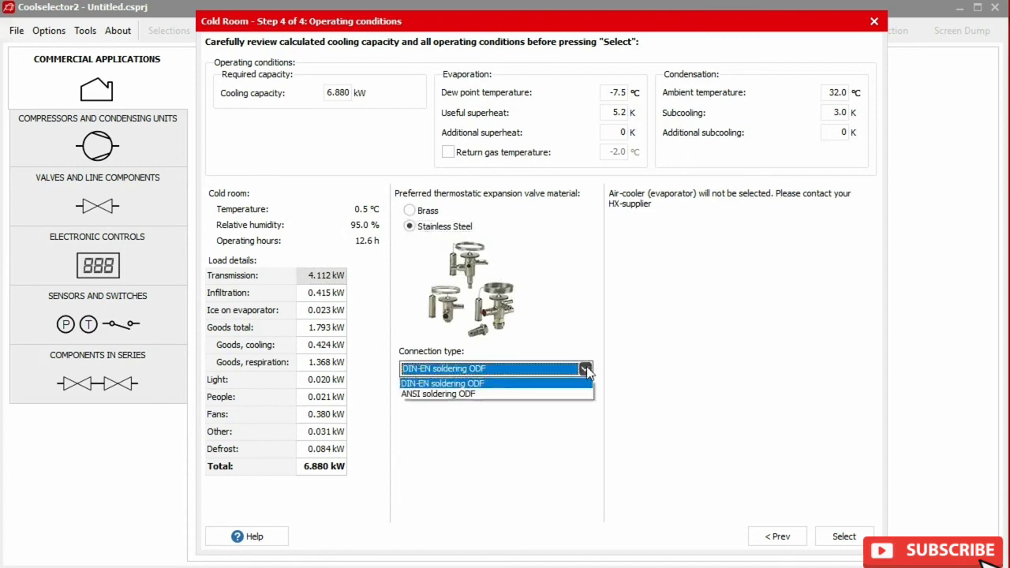
click(588, 371)
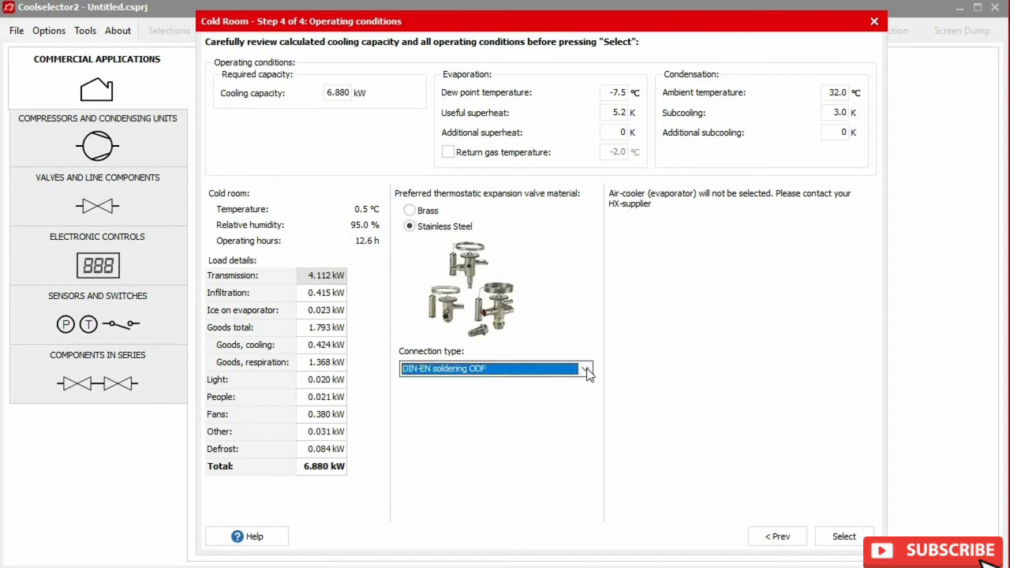
click(842, 536)
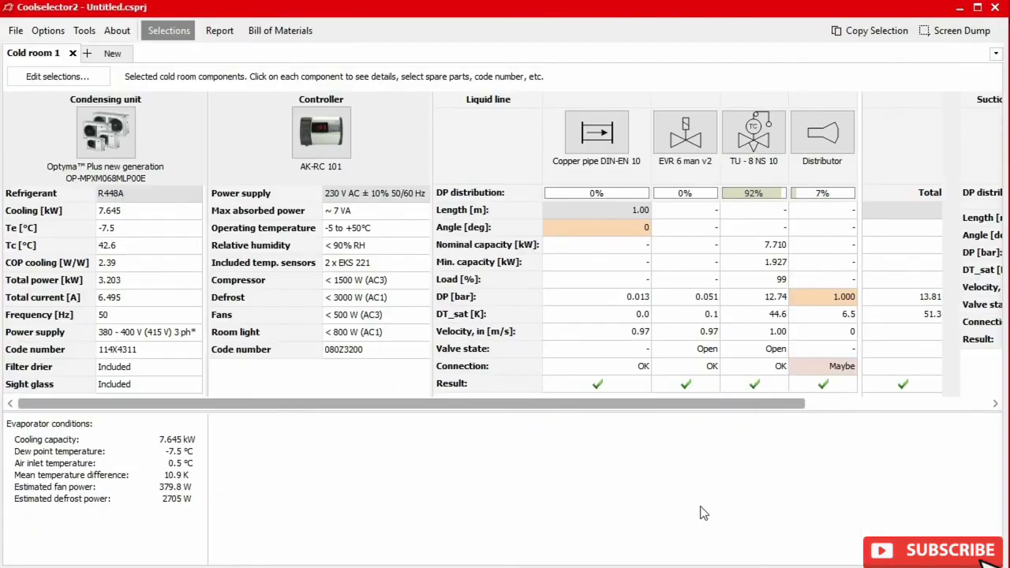
click(995, 404)
click(996, 404)
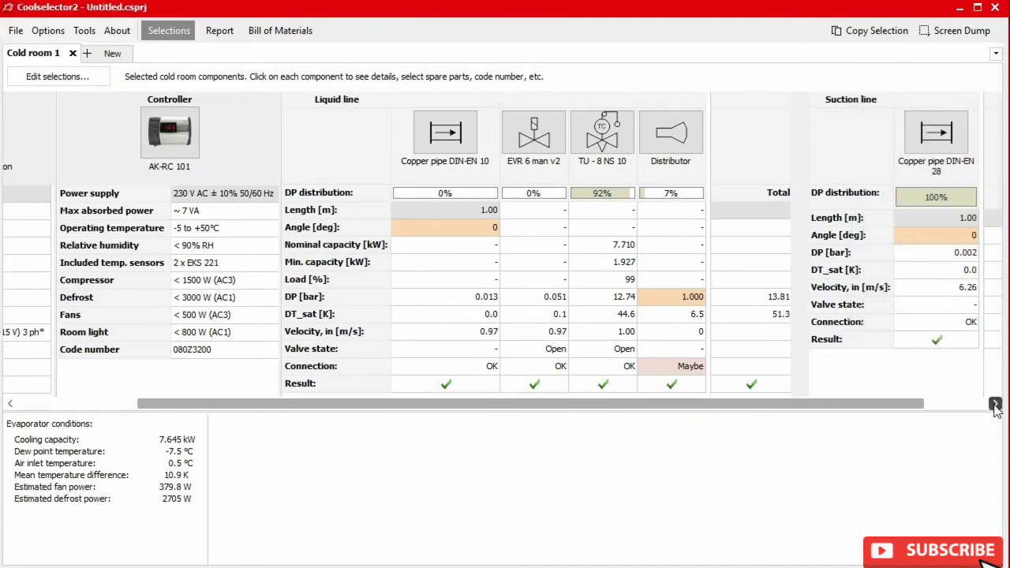
drag(964, 407, 670, 411)
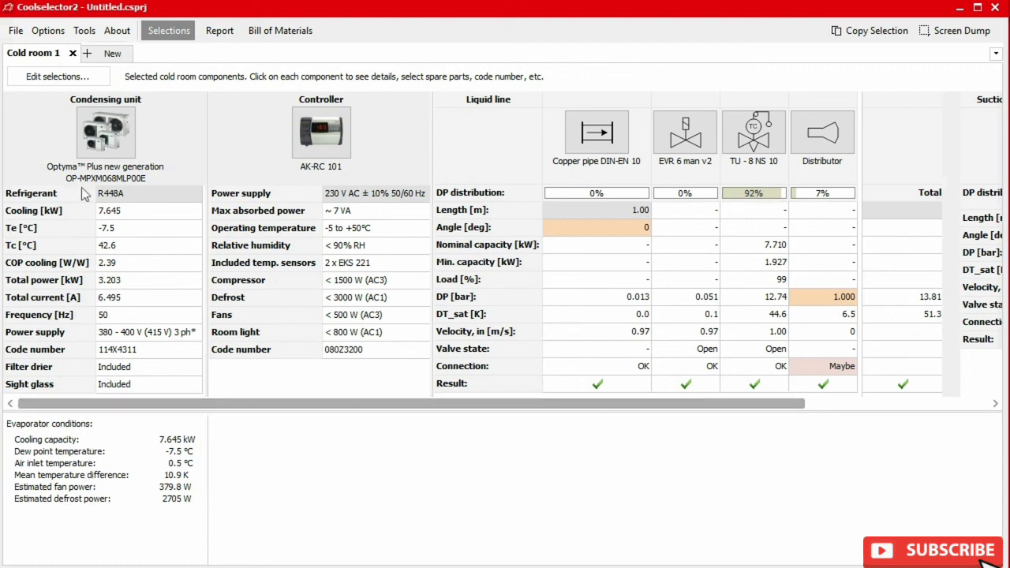
Bring up Edit selections and cancel it without changing anything.
click(57, 77)
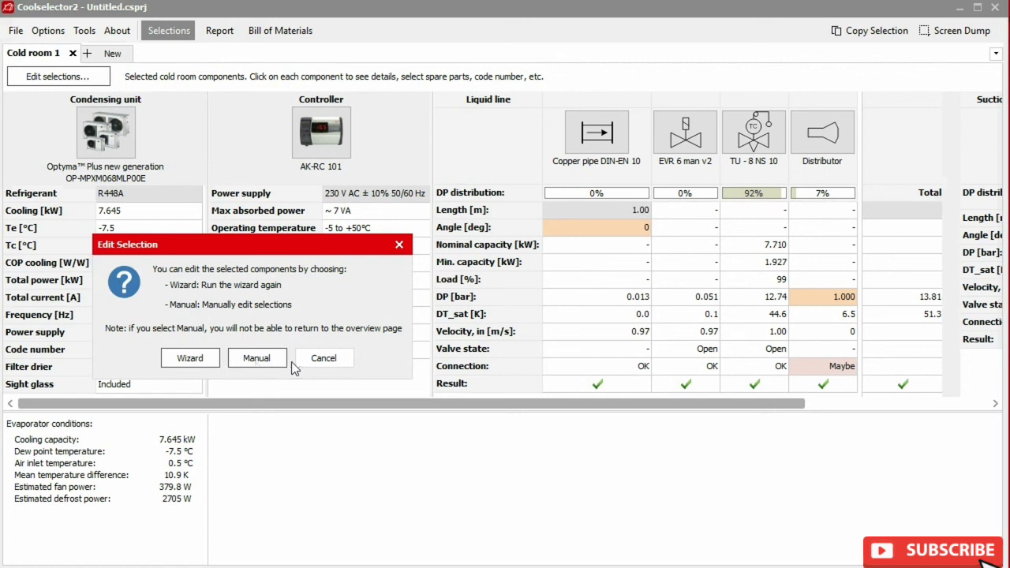
click(320, 361)
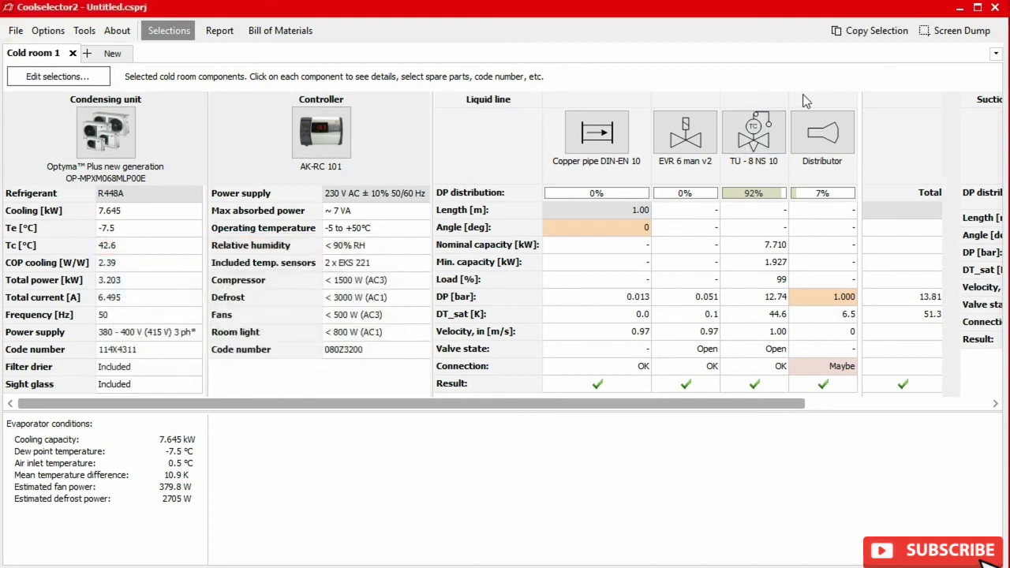